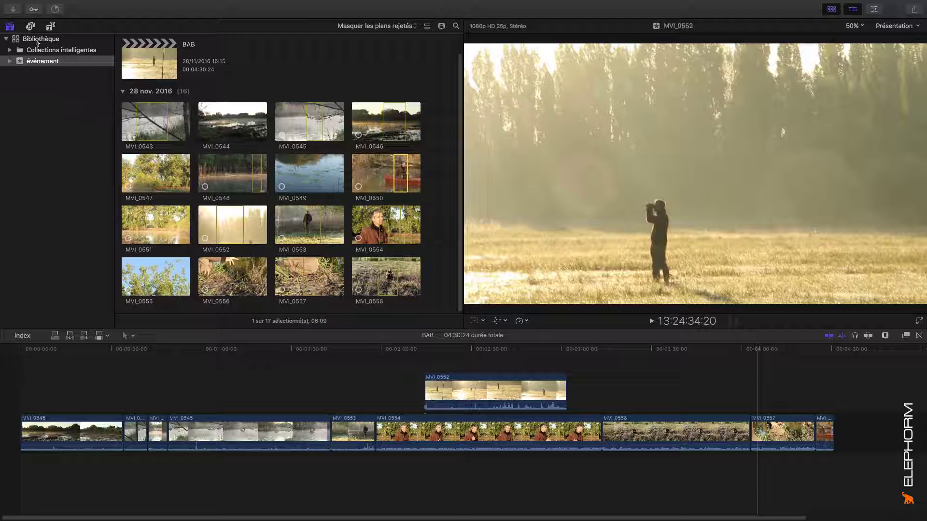
- Browse the whole library, Photos and Audio, and Titles and Generators, then return to the library's clips
click(37, 41)
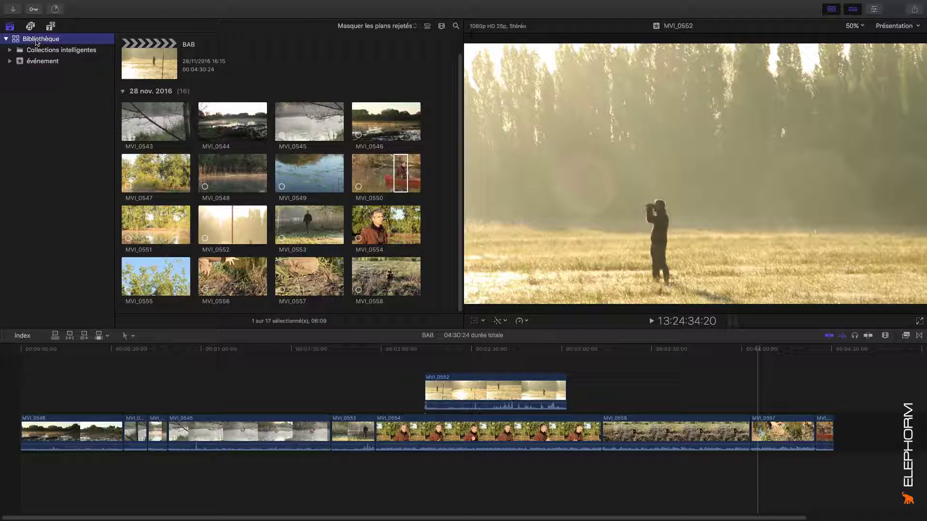
click(34, 61)
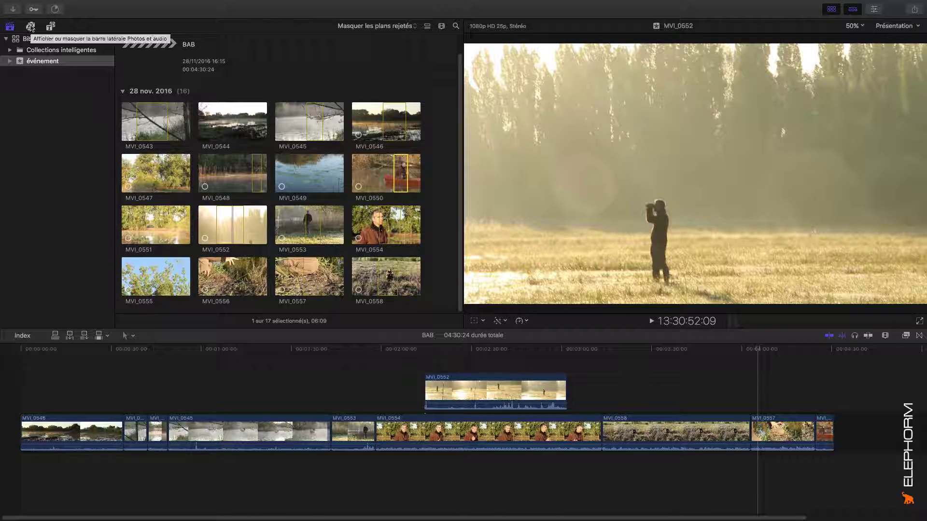
click(30, 26)
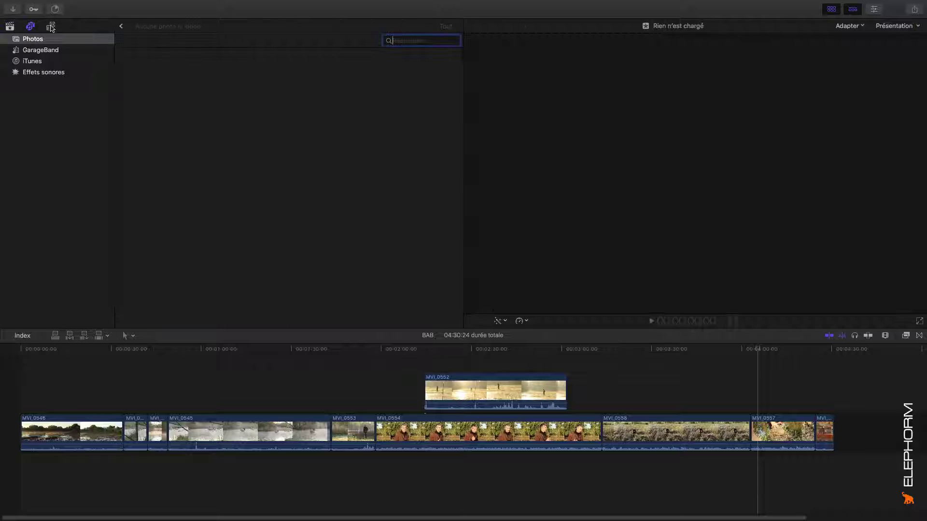
click(51, 27)
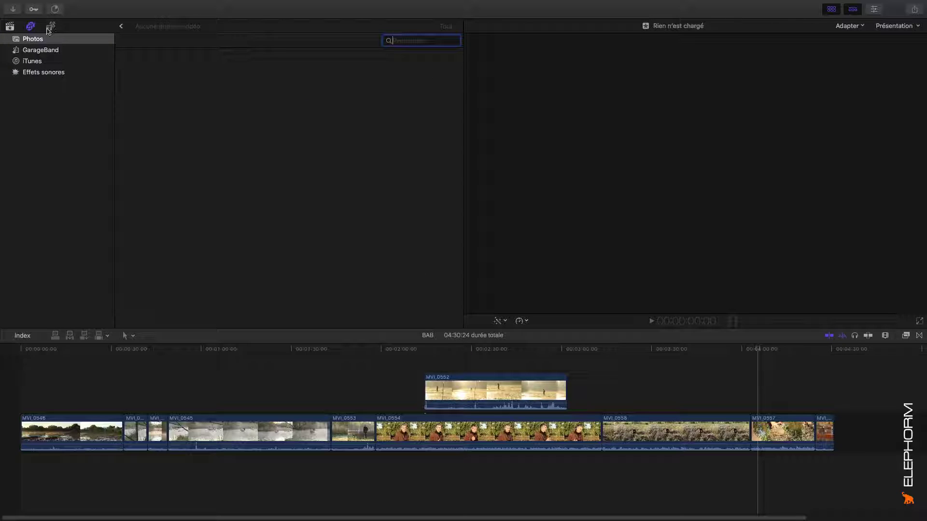
click(10, 27)
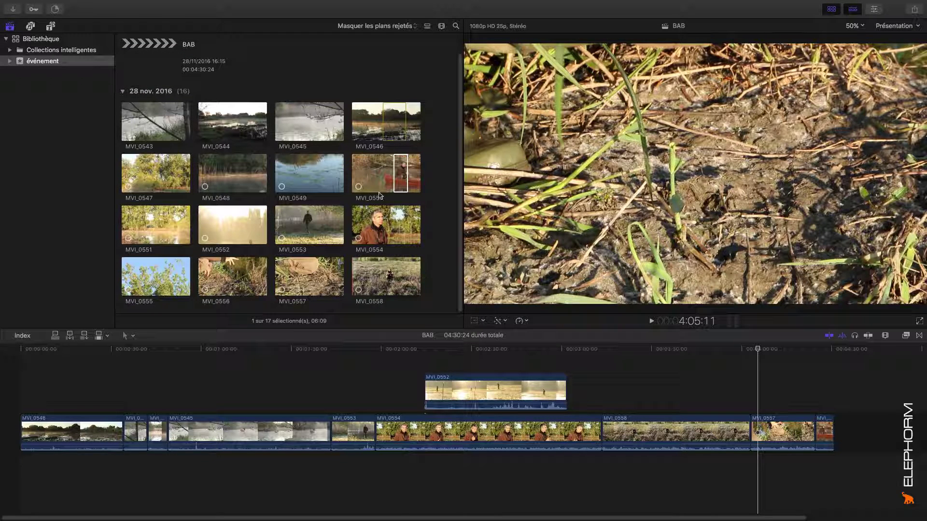
- Hide and restore the clip browser, then hide the timeline
click(831, 11)
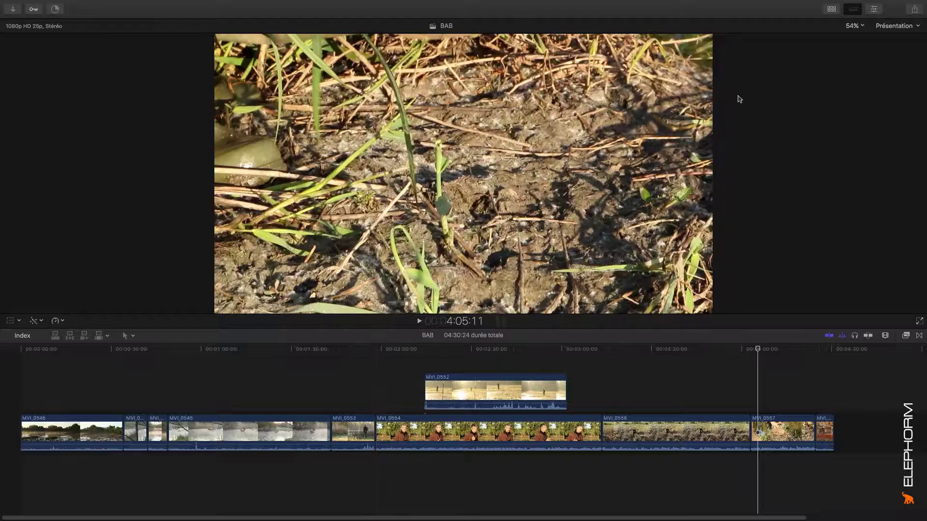
click(830, 11)
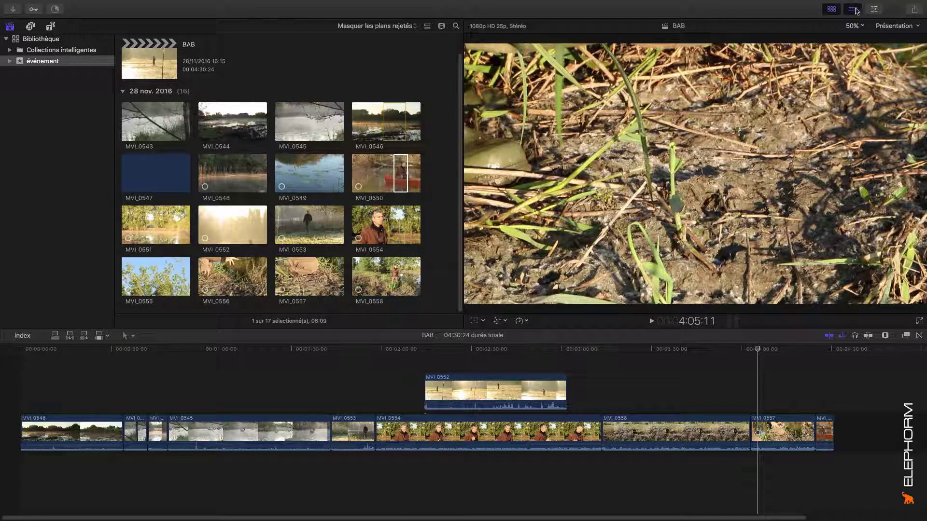
click(853, 10)
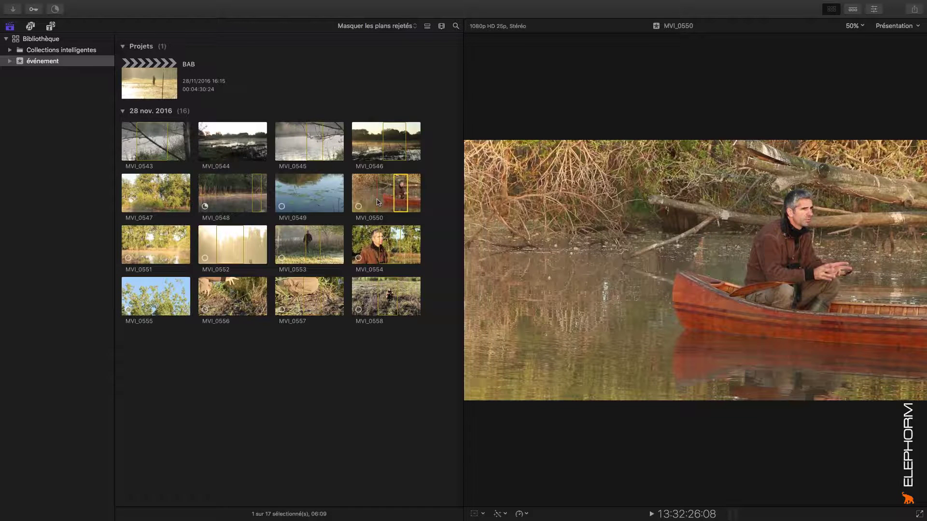
- Show the BAB project timeline again below the browser and viewer
click(852, 11)
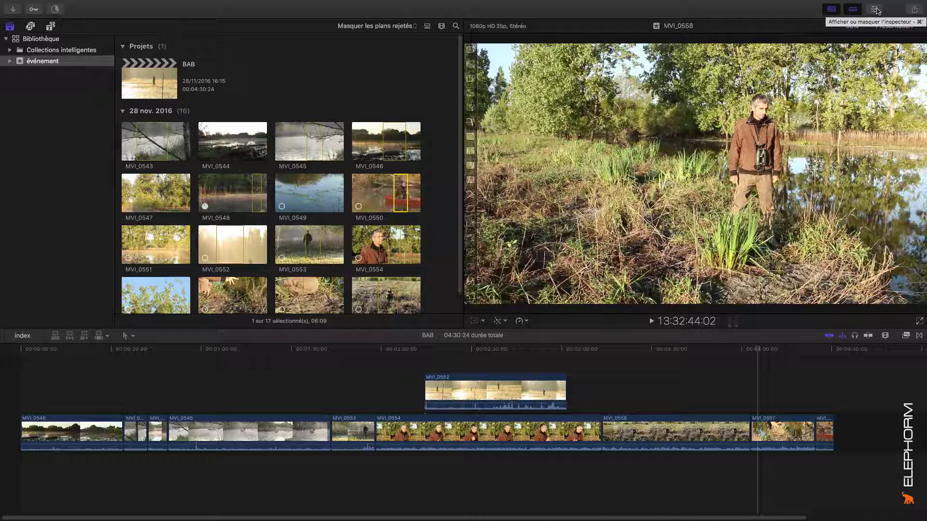
- Open the inspector on the MVI_0558 clip and view its Audio and Info details
click(875, 10)
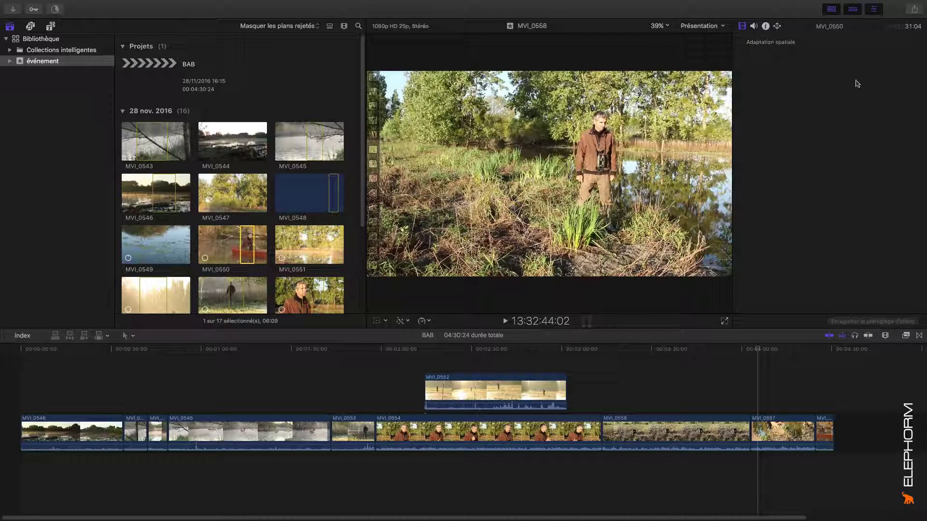
click(696, 432)
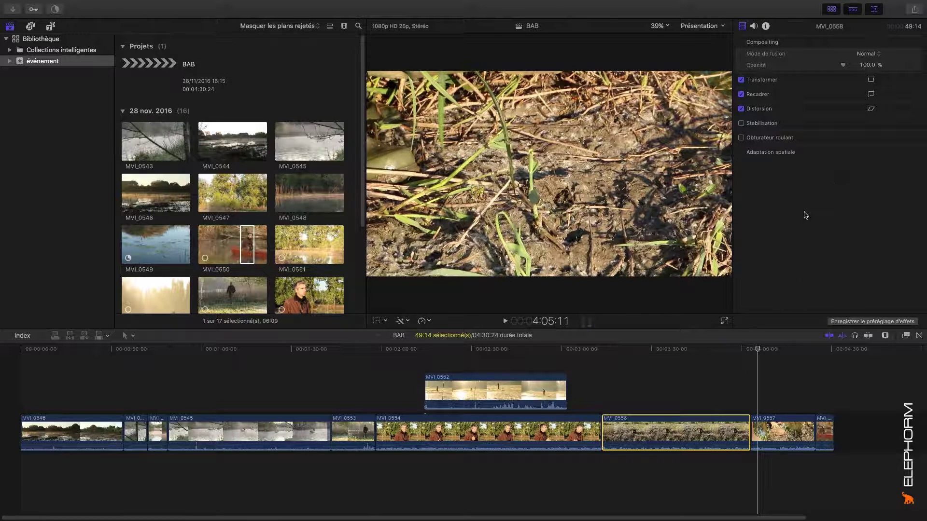
click(754, 28)
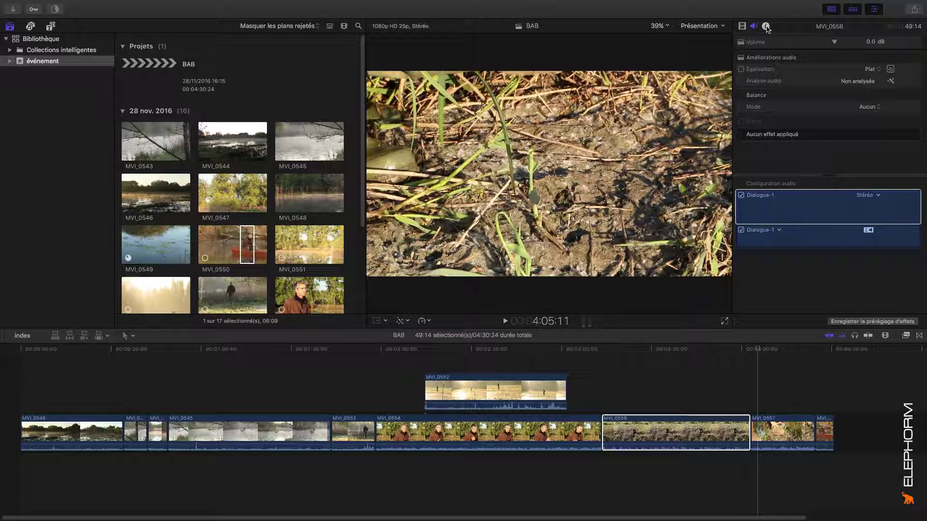
click(766, 27)
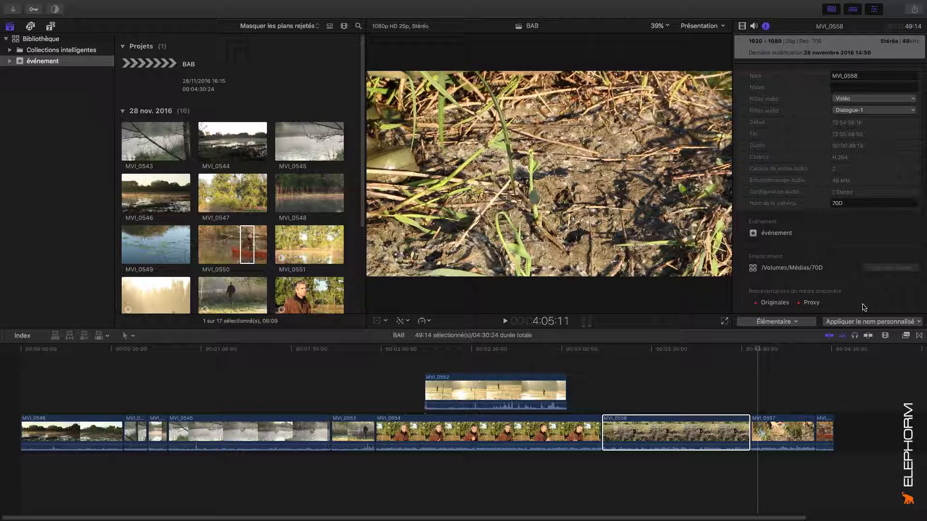
- Expand the inspector to full height, then select MVI_0558 and step one frame forward
scroll(858, 265, down, 1)
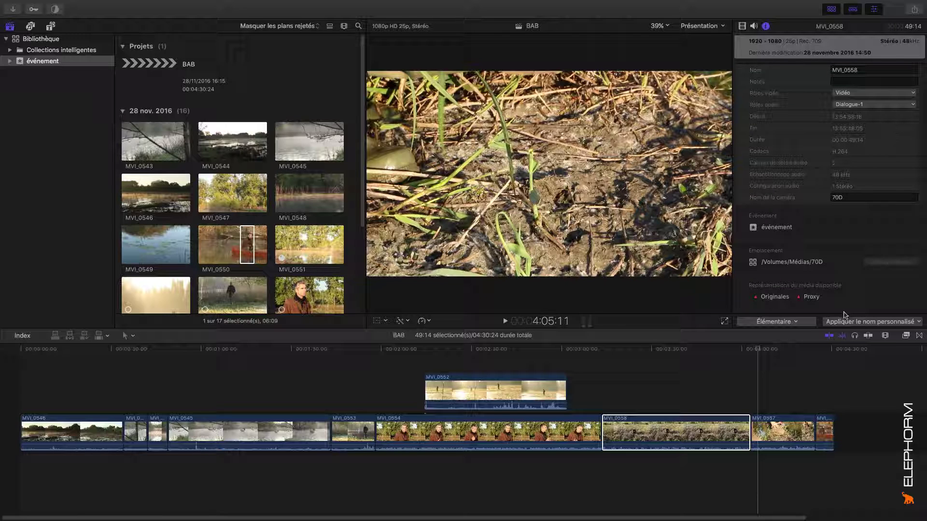
double_click(846, 27)
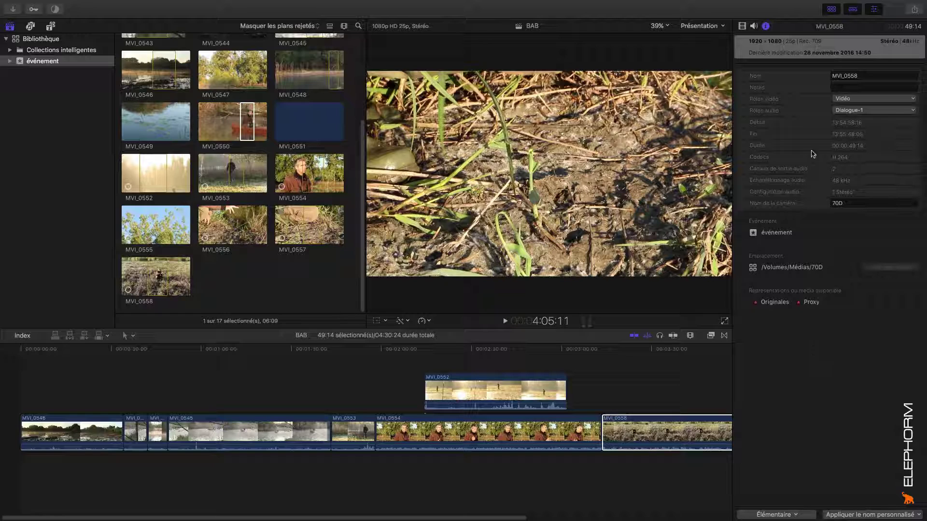
click(673, 432)
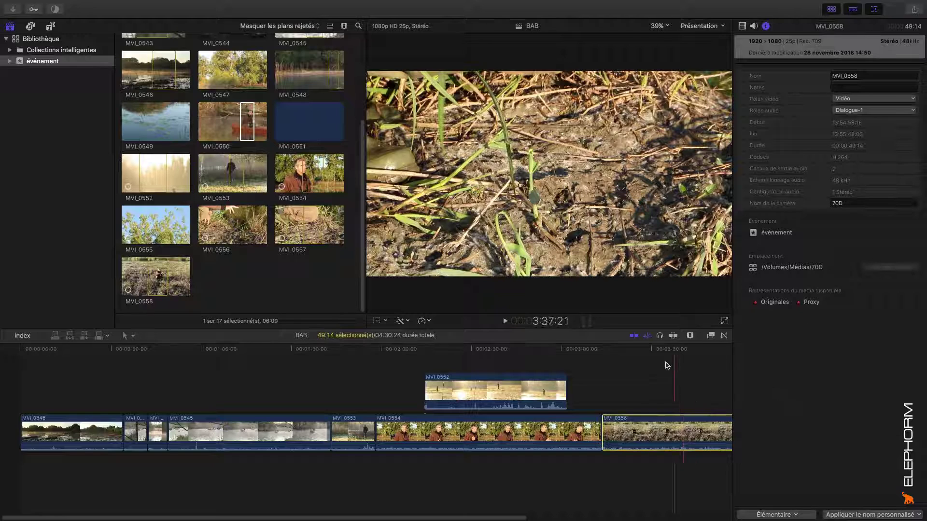
key(Down)
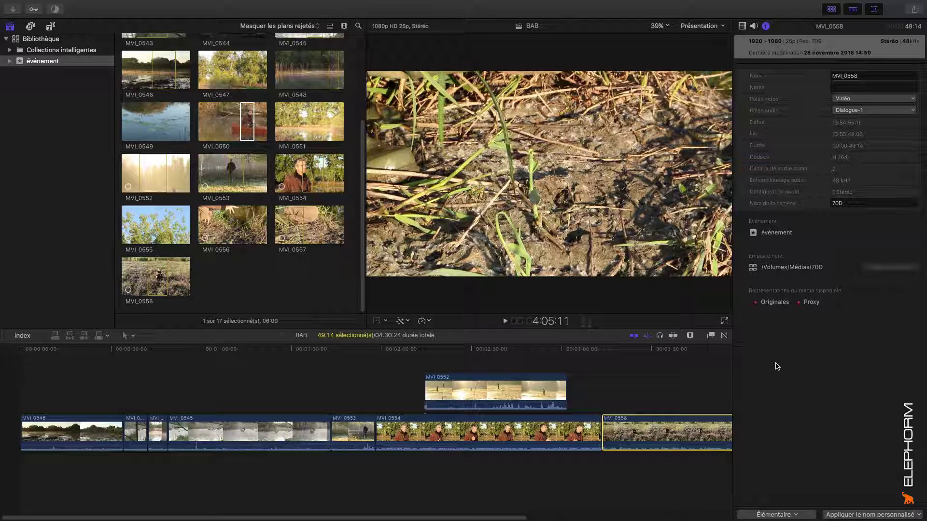
- Return the inspector to half height and close it
click(831, 30)
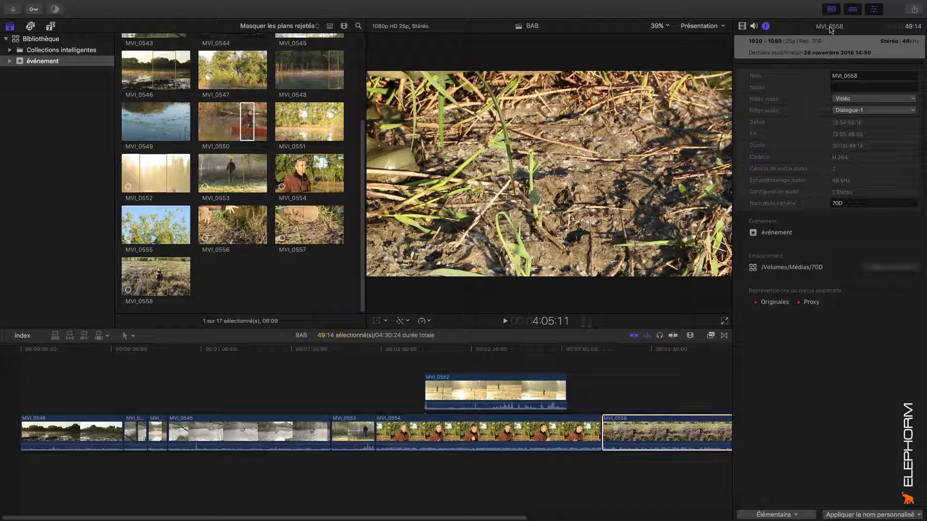
double_click(831, 30)
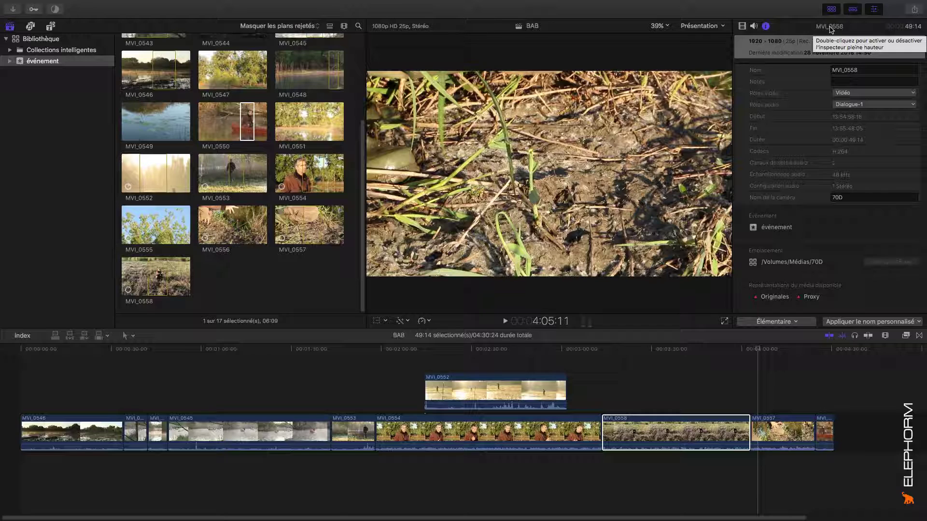
click(873, 10)
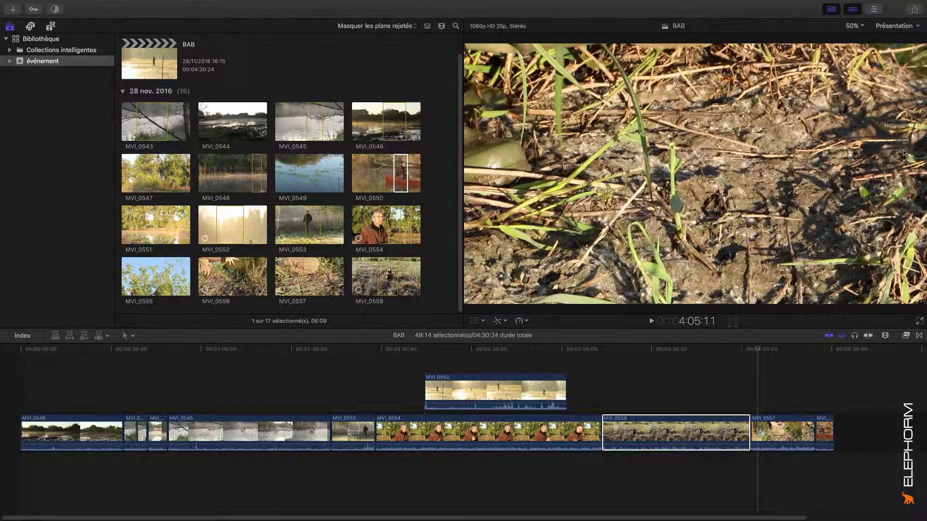
click(897, 336)
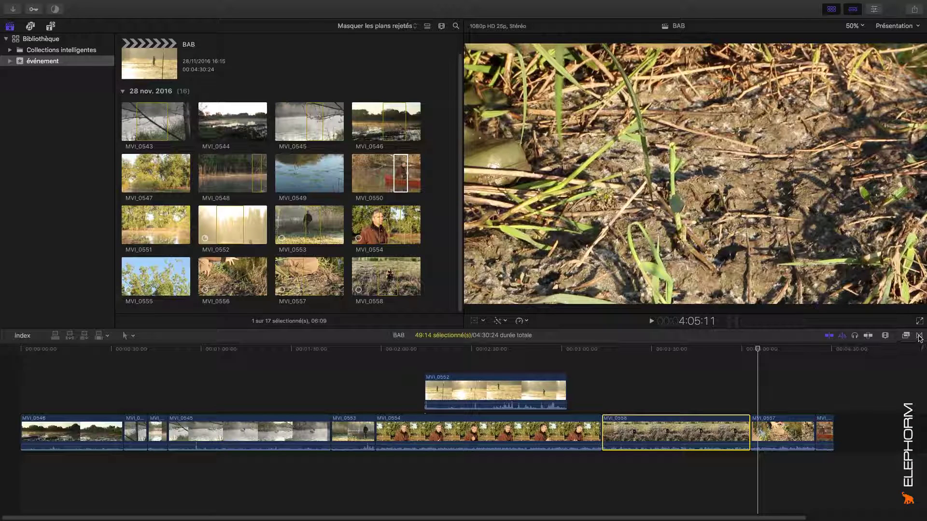
click(919, 336)
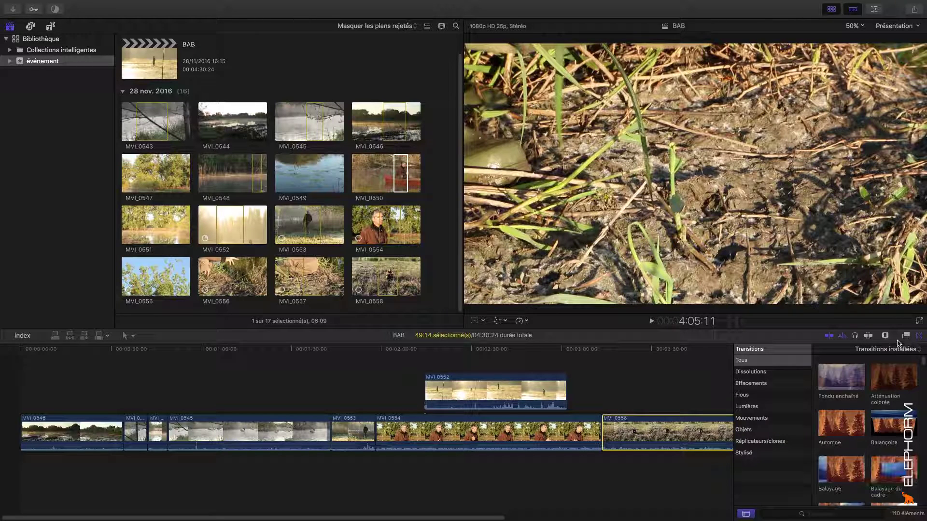
click(906, 336)
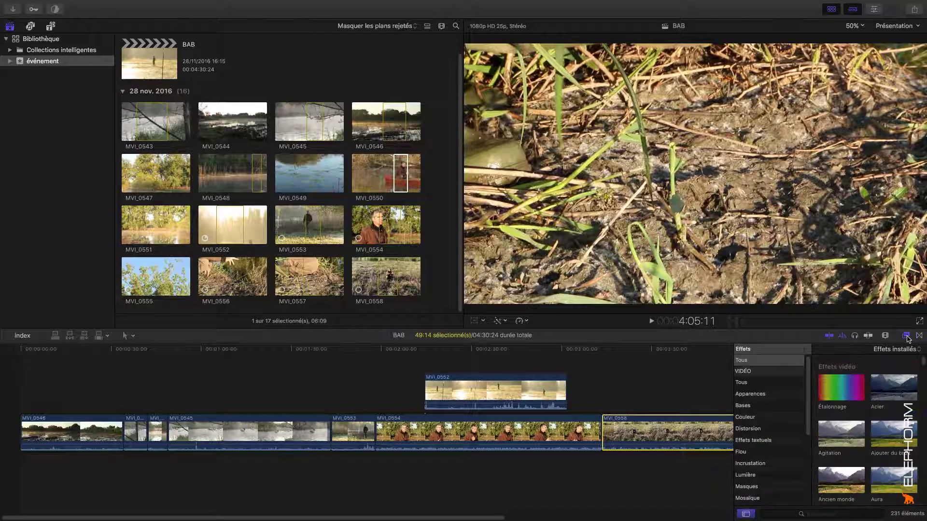
click(906, 336)
click(906, 336)
click(907, 337)
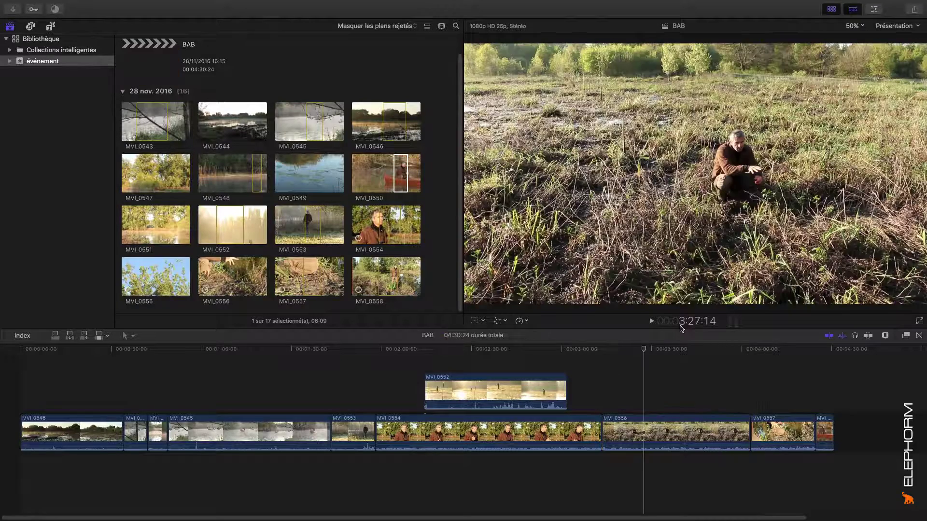
- With the event viewer shown, select MVI_0556 and move the playhead to 2:41:18 in MVI_0552
key(ctrl+super+3)
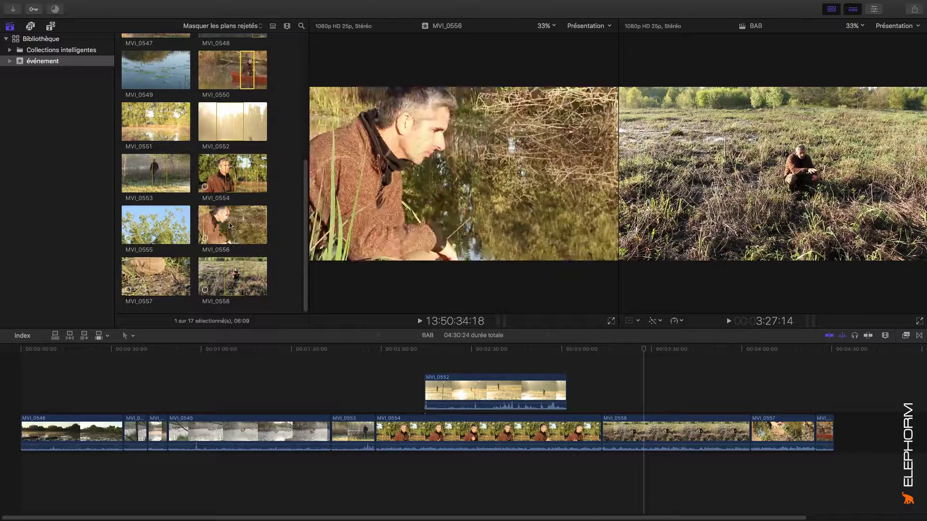
click(237, 226)
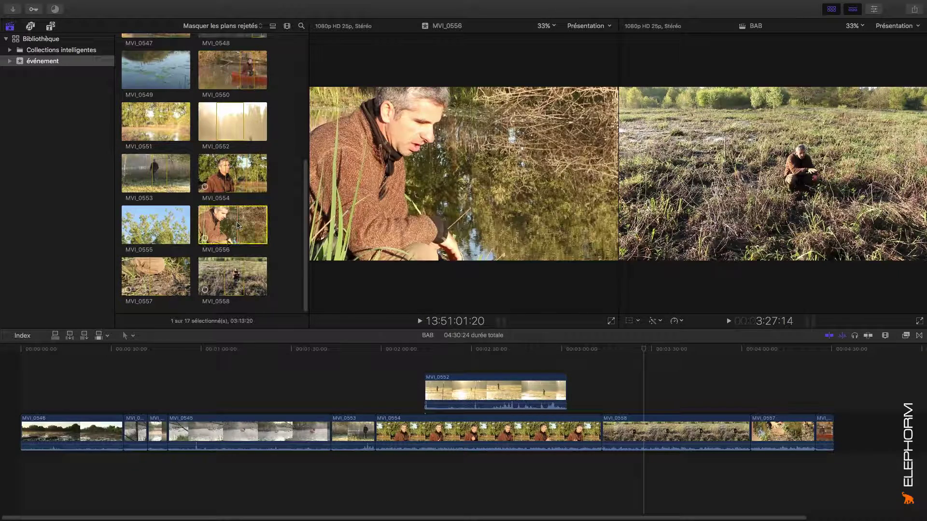
drag(548, 346, 507, 348)
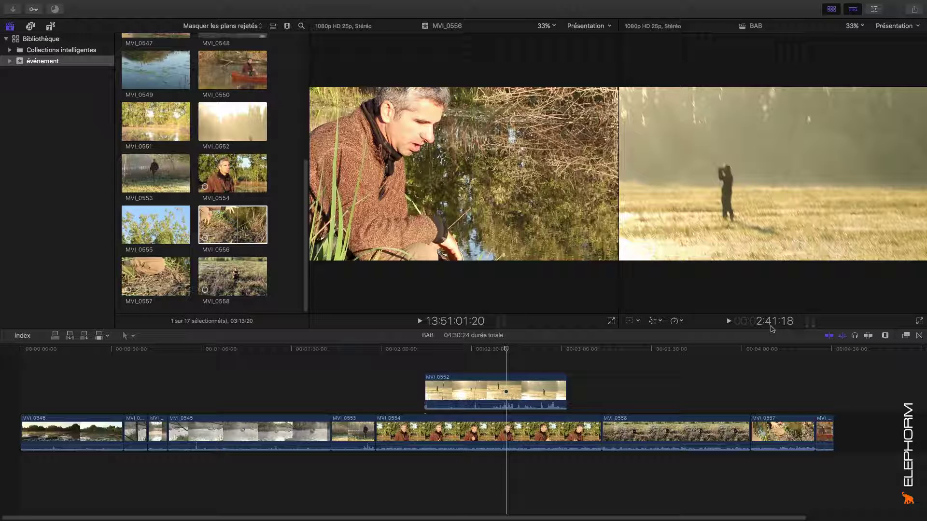
key(ctrl+super+3)
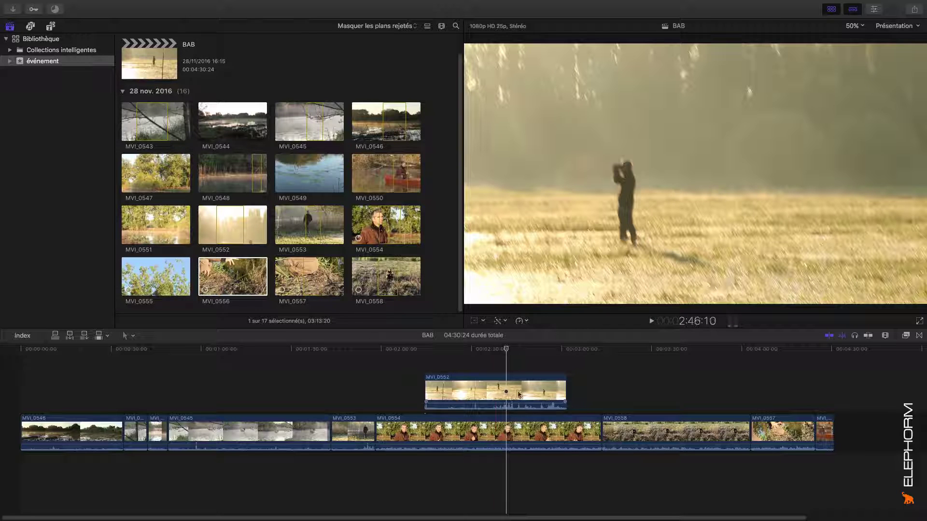
- Select connected clip MVI_0552, then select MVI_0553 in the primary storyline instead
click(485, 390)
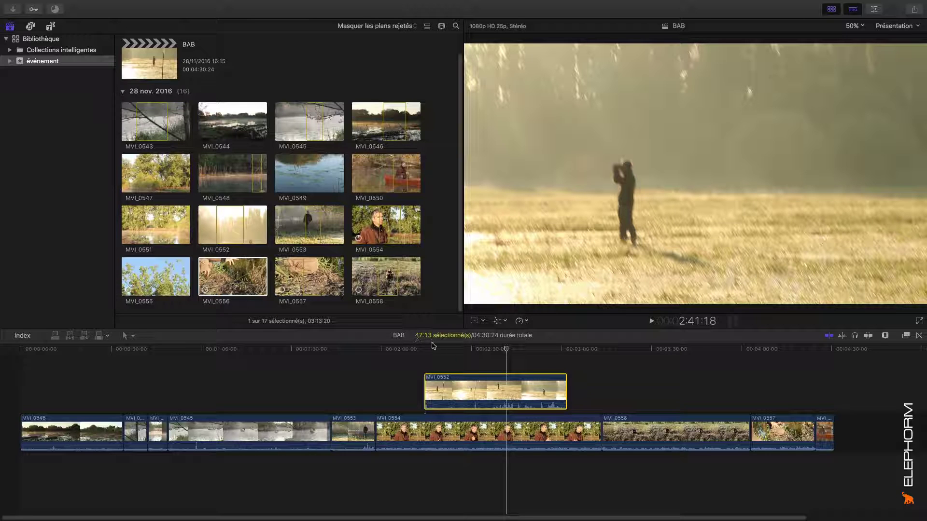
click(365, 429)
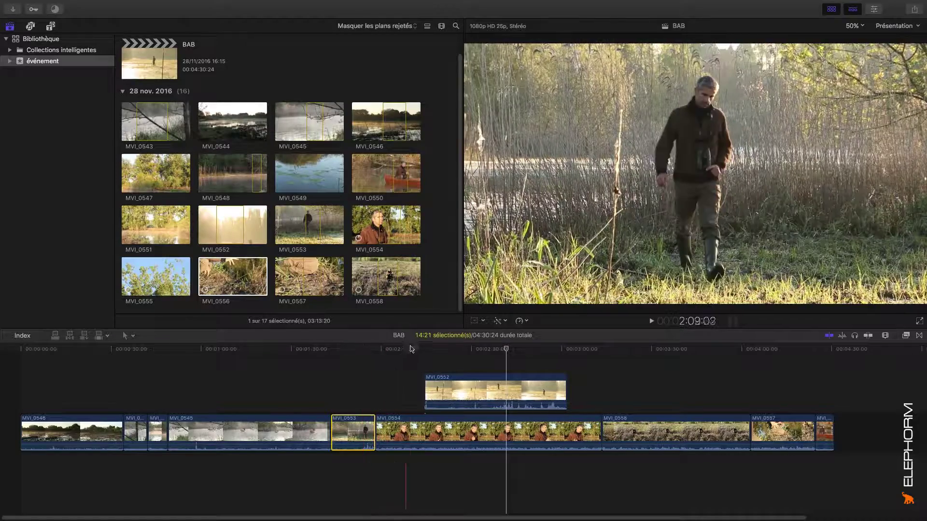